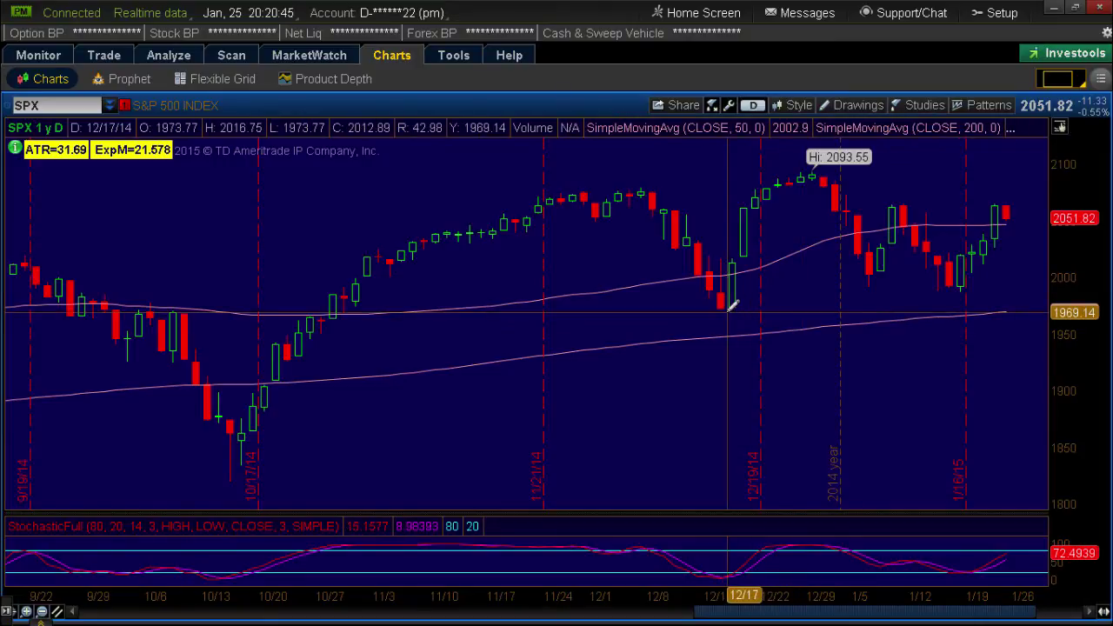
- Draw a dashed price channel from resistance near 2100 to support near 1968, then show Alerts
mouse_move(791, 159)
mouse_down()
mouse_move(877, 200)
mouse_move(820, 164)
mouse_move(943, 161)
mouse_move(780, 323)
mouse_move(711, 315)
mouse_move(728, 310)
mouse_up()
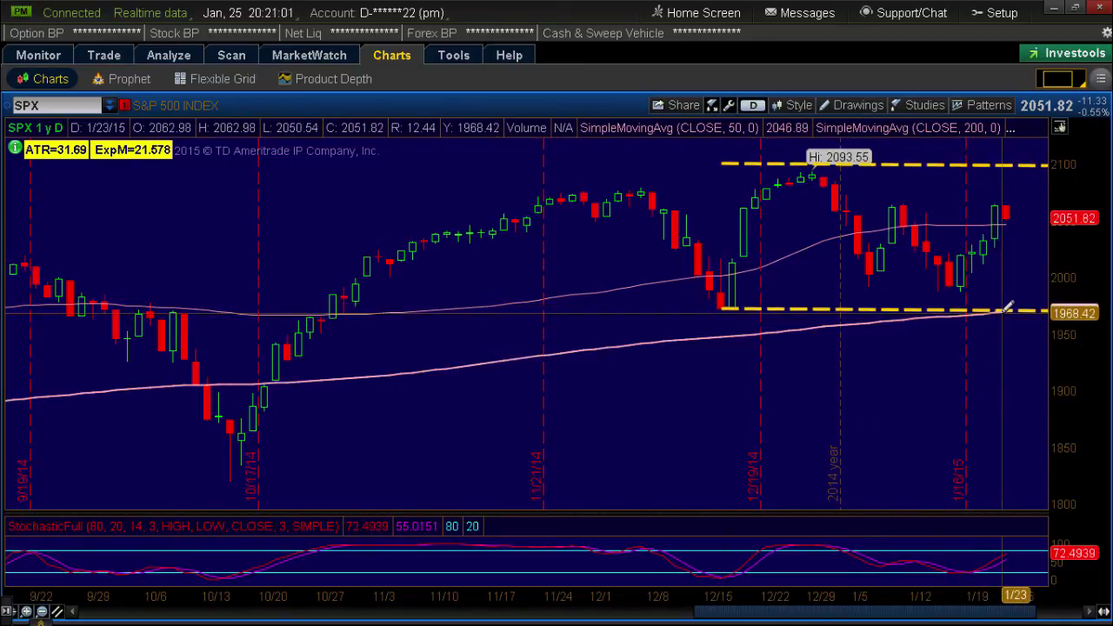
mouse_move(1007, 307)
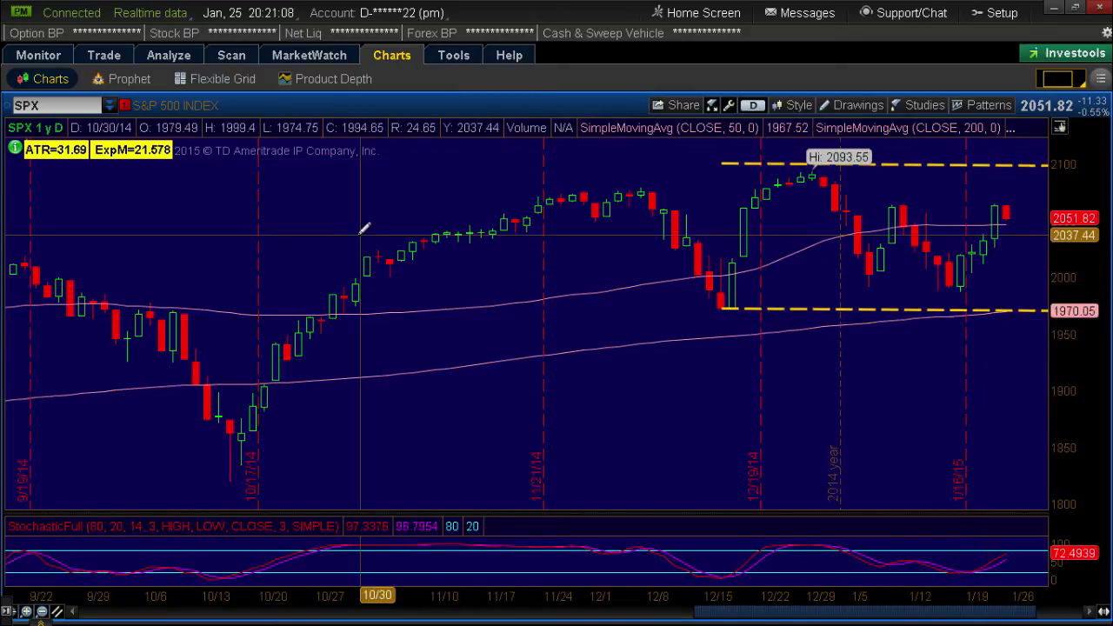
click(297, 54)
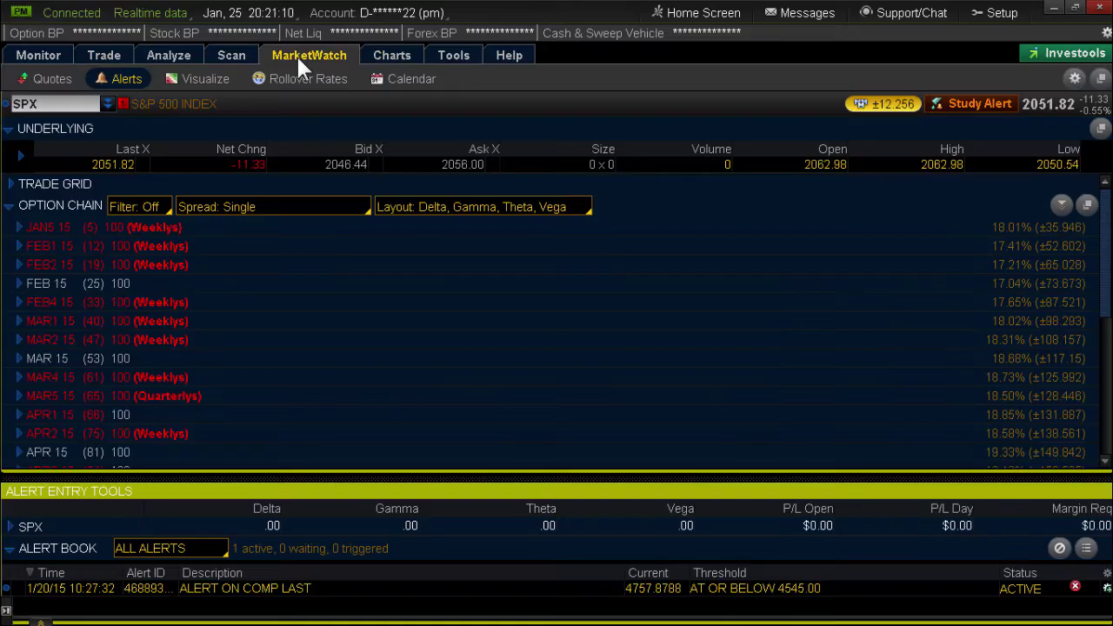
- Create an SPX alert triggering when the last price is at or above 2100.00
click(40, 76)
click(109, 77)
click(99, 163)
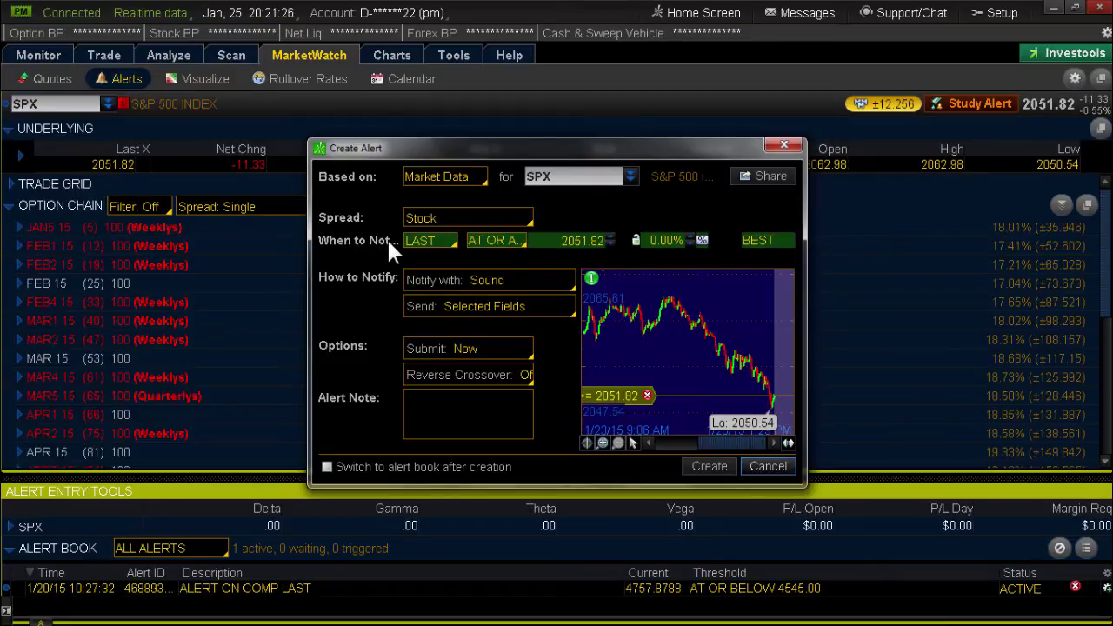
click(491, 239)
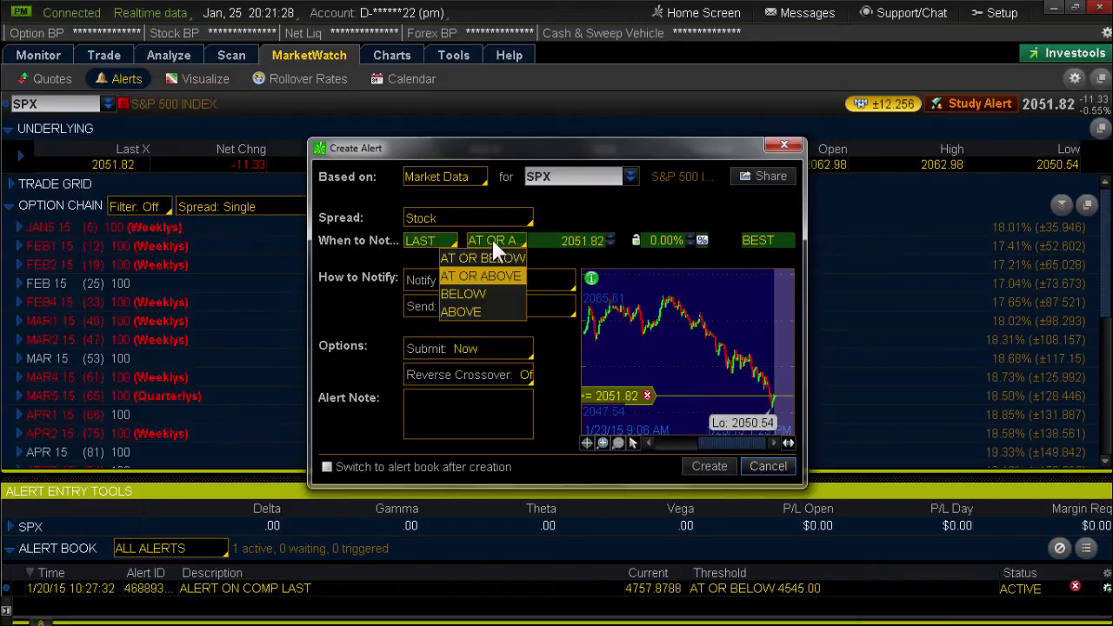
click(487, 278)
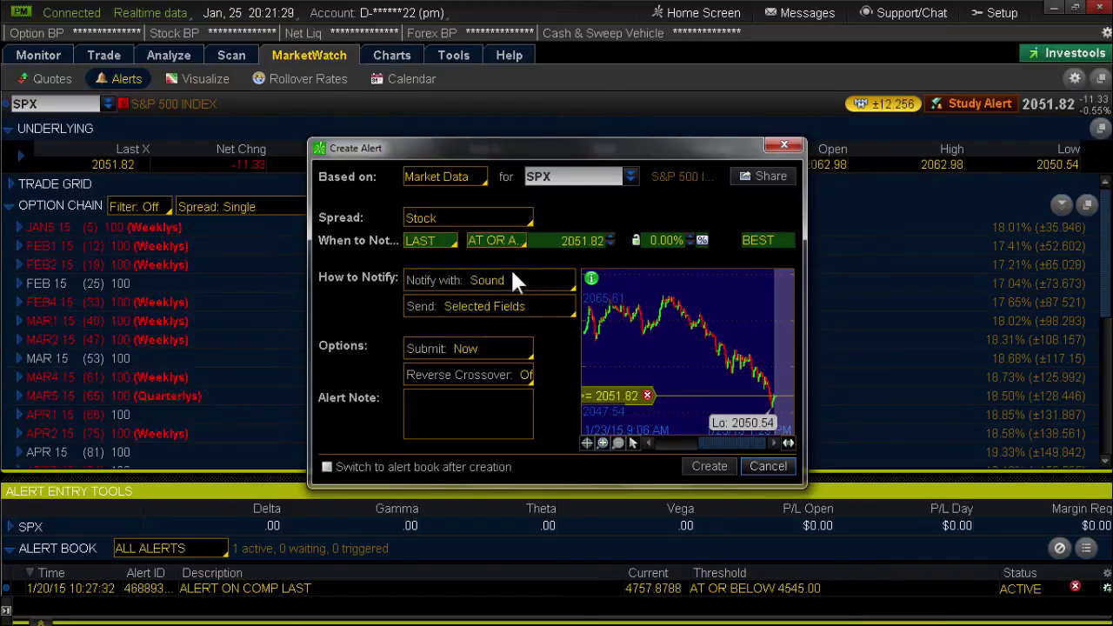
click(574, 242)
text(2100)
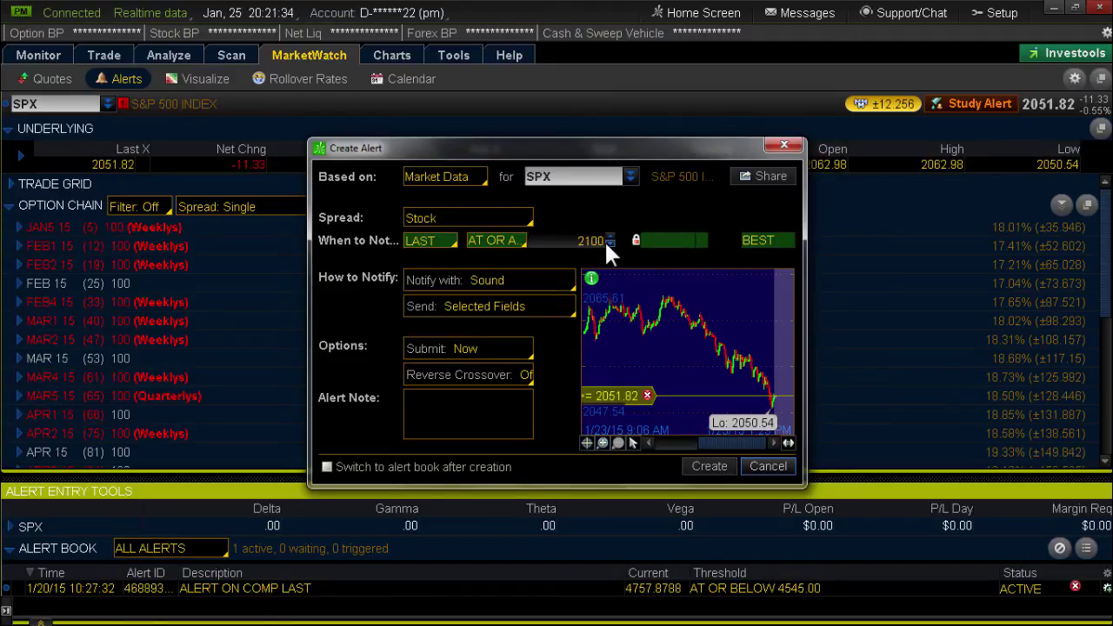
click(610, 236)
click(610, 244)
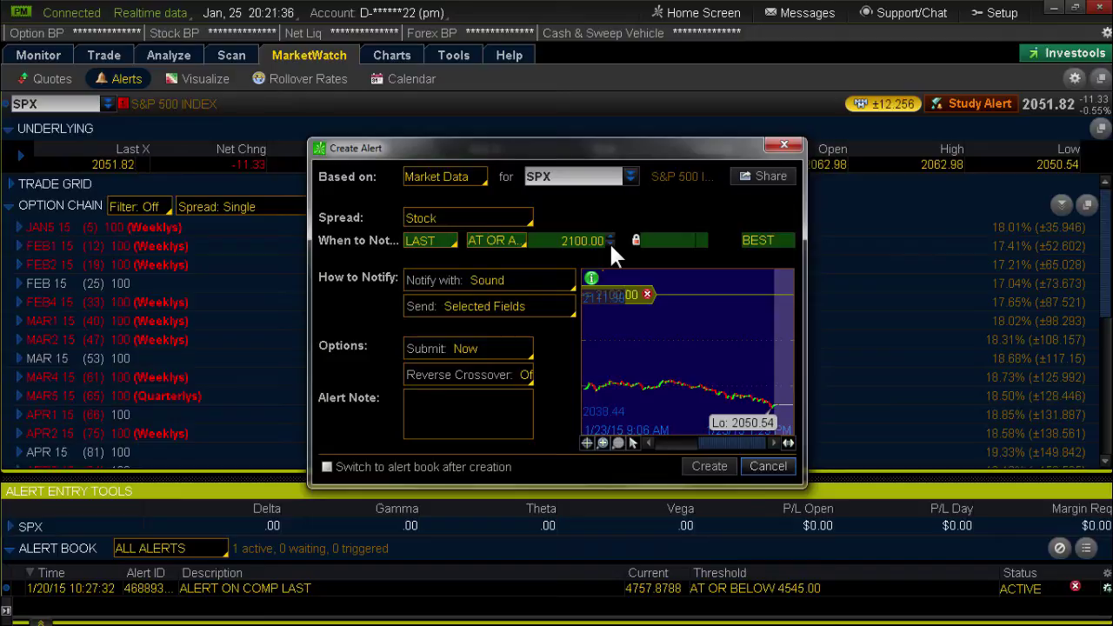
click(709, 464)
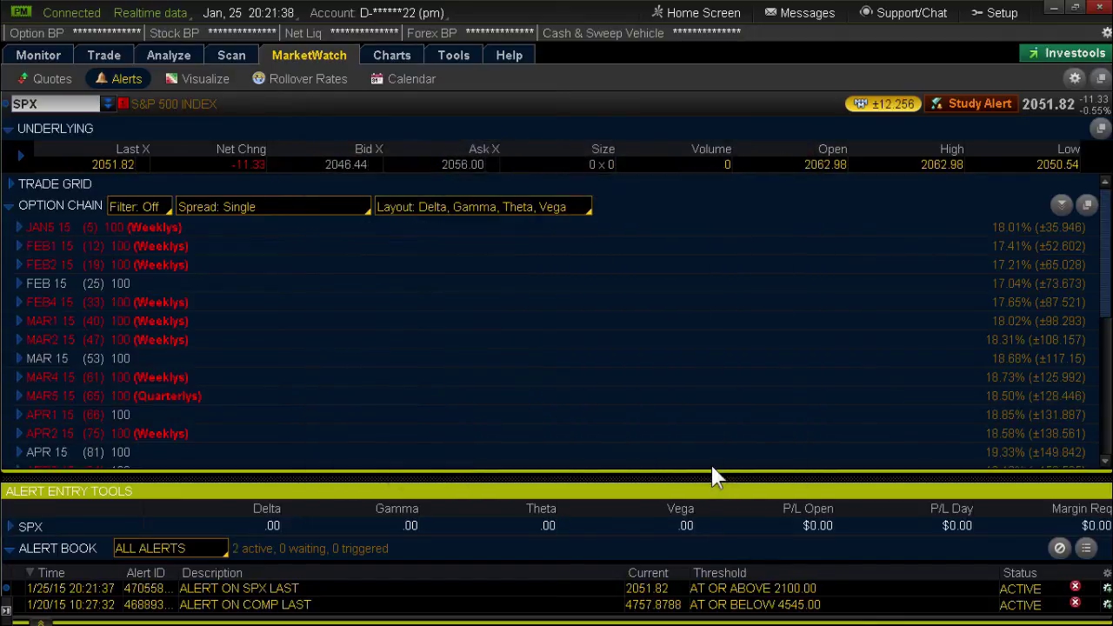
- Create an SPX alert for last price at or below 1960.00 and return to the chart
click(100, 162)
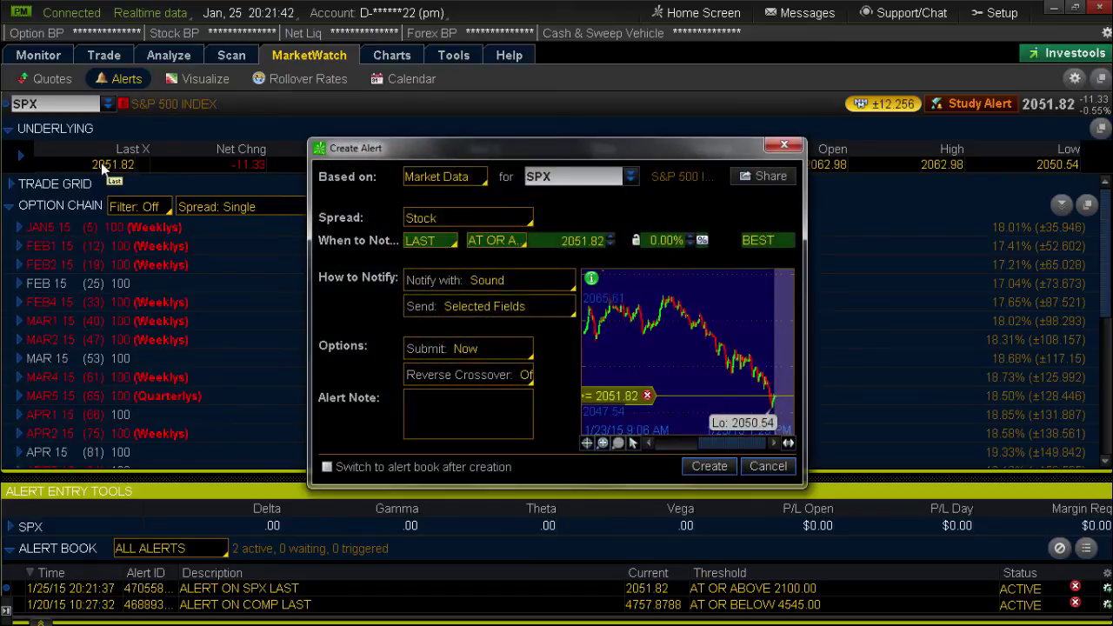
click(504, 241)
click(491, 255)
click(593, 241)
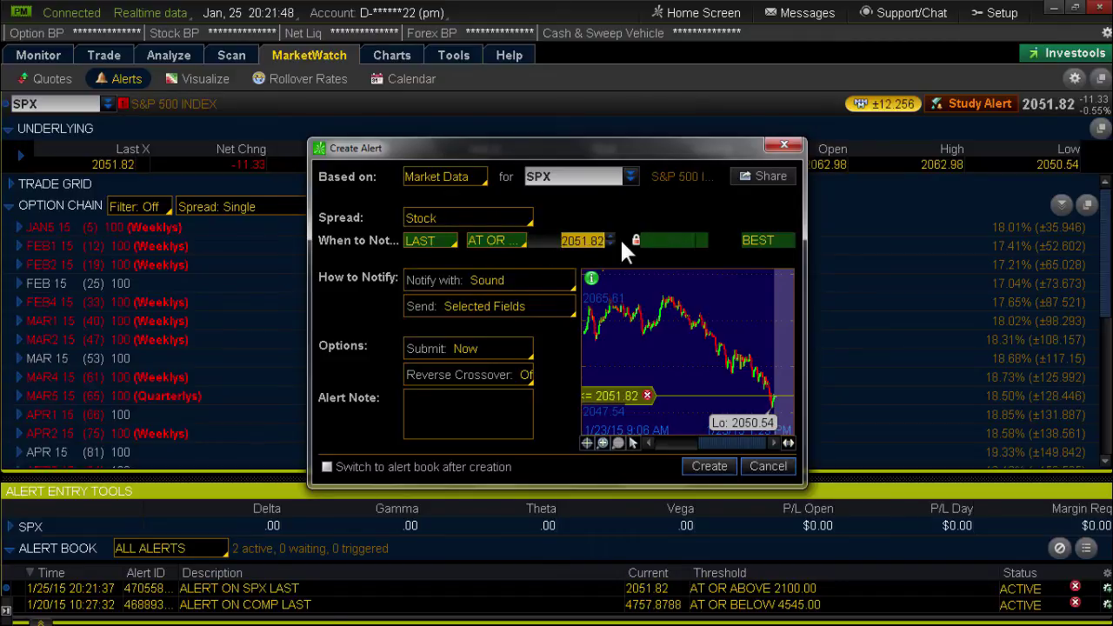
text(1960)
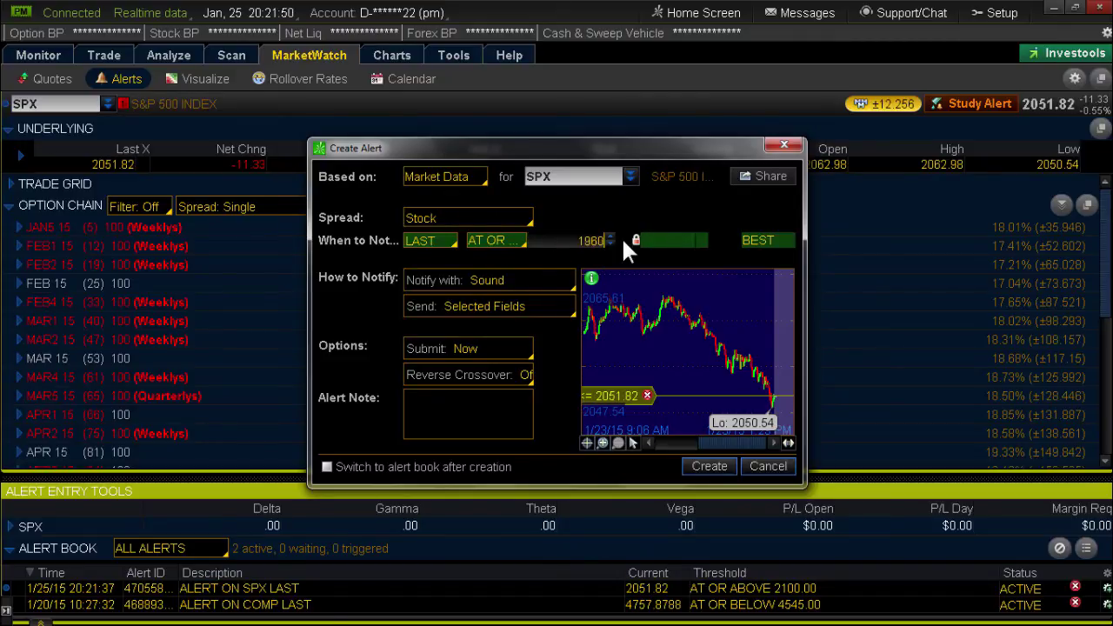
click(709, 464)
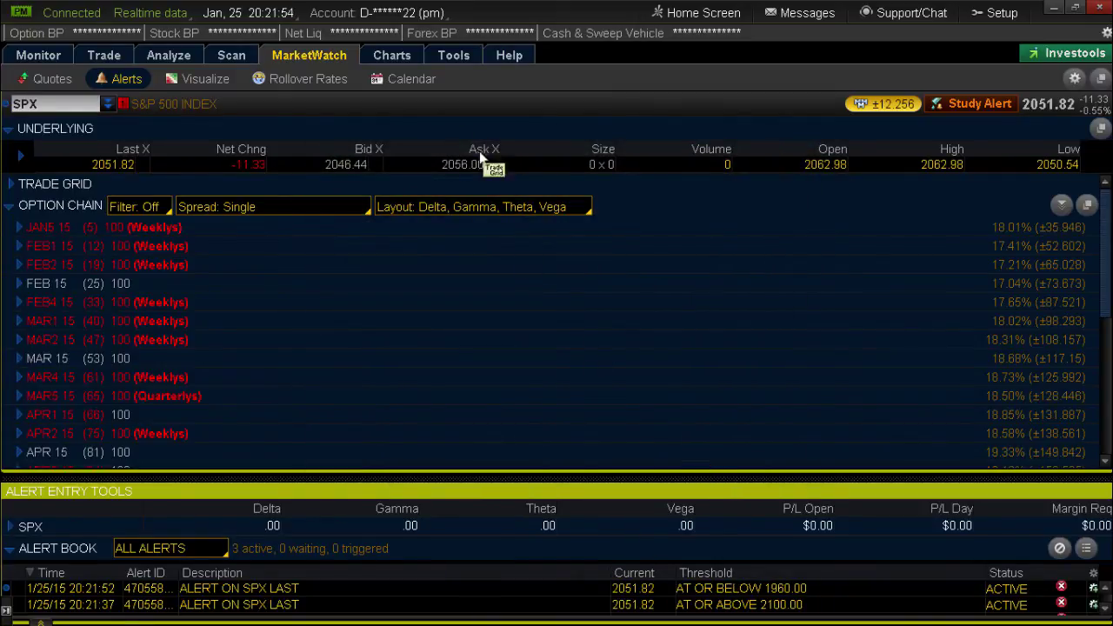
click(389, 56)
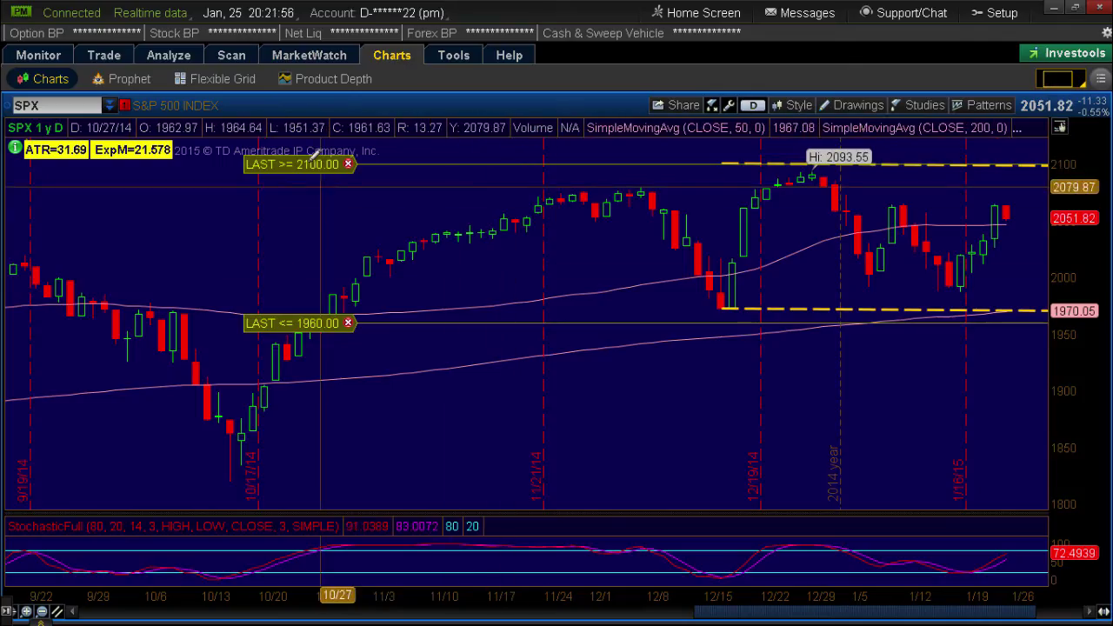
- Remove the dashed support and resistance channel drawing from the SPX chart
right_click(844, 306)
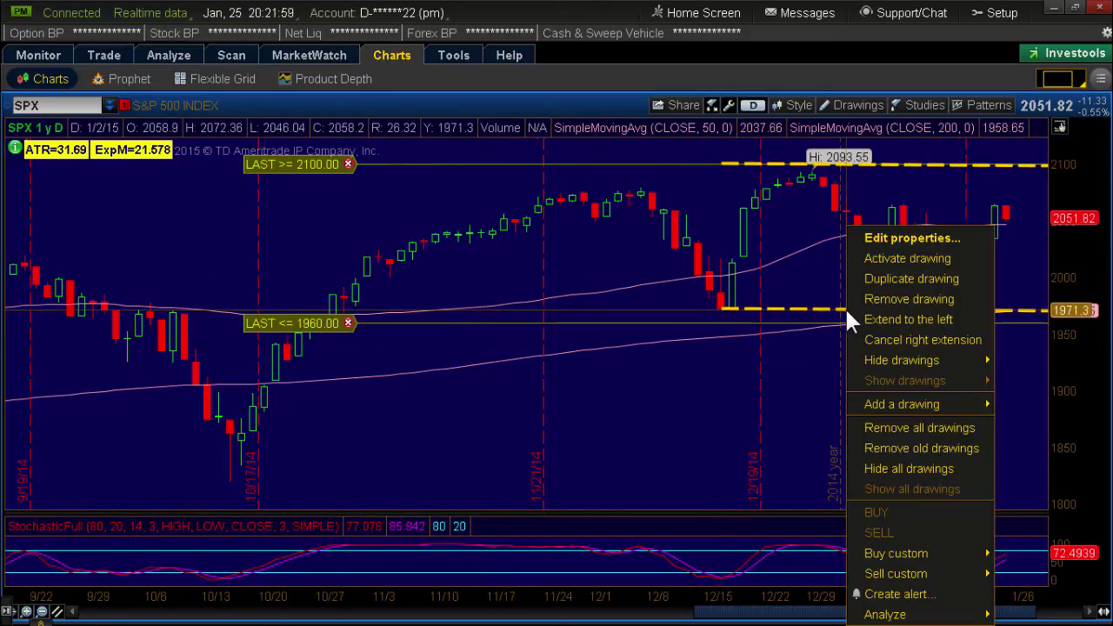
click(894, 296)
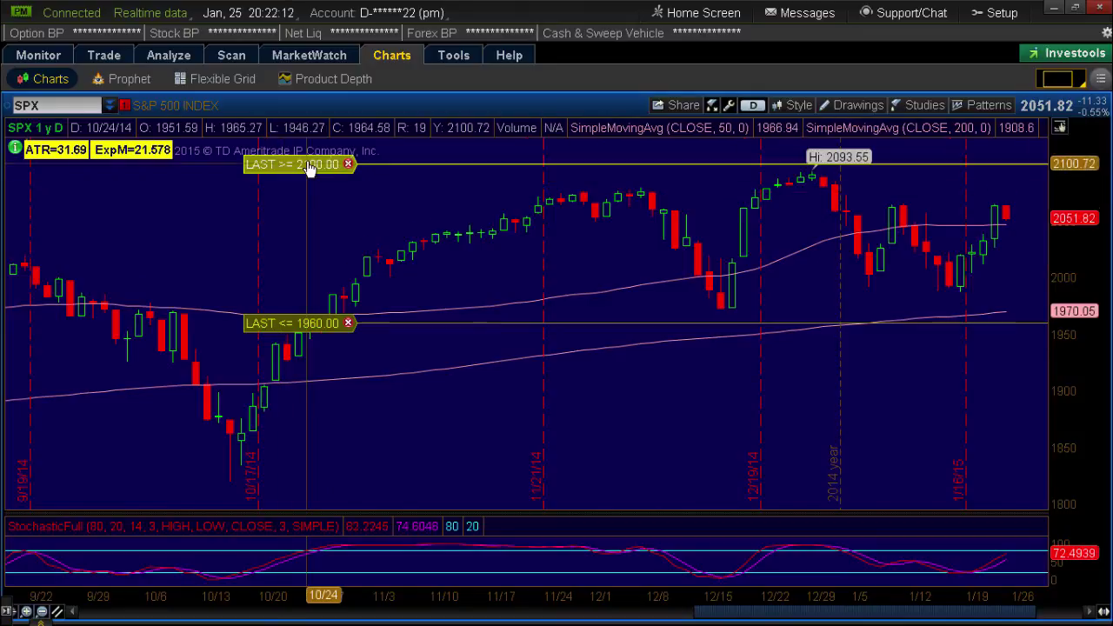
- Drag the alert lines to 2069.80 and 1984.24, replacing both alerts, and view the alert book
drag(309, 165, 310, 203)
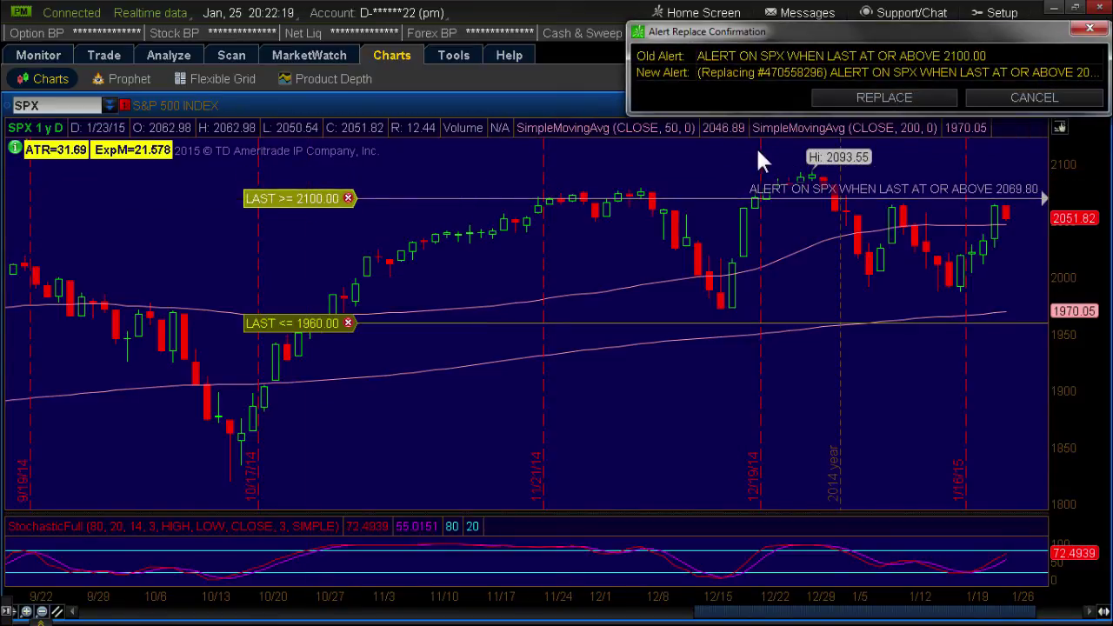
click(841, 97)
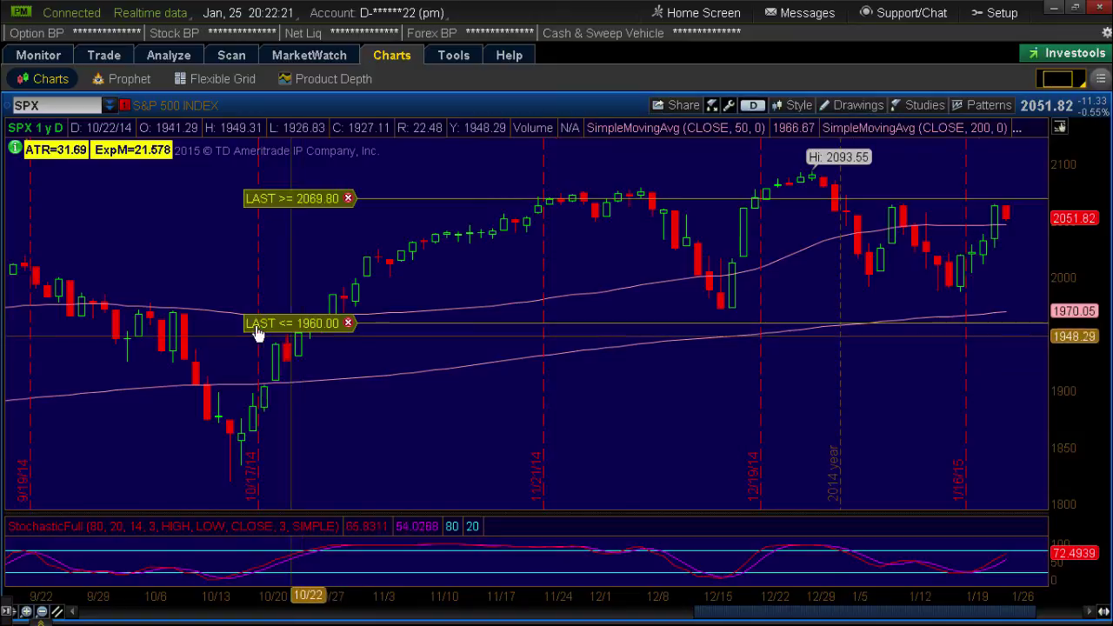
drag(269, 315, 276, 302)
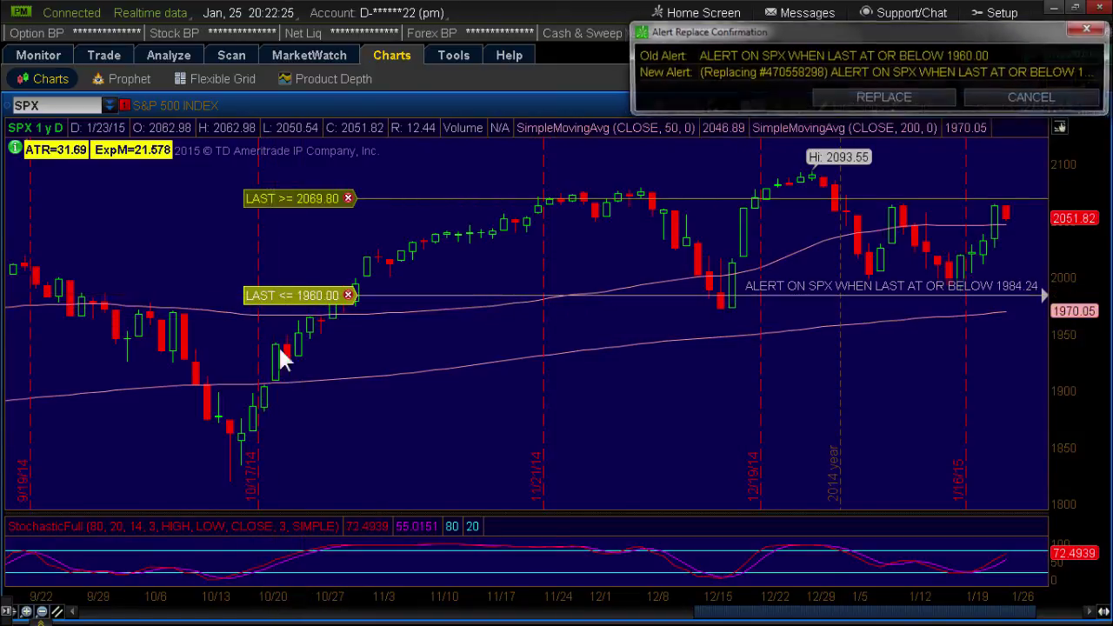
click(891, 91)
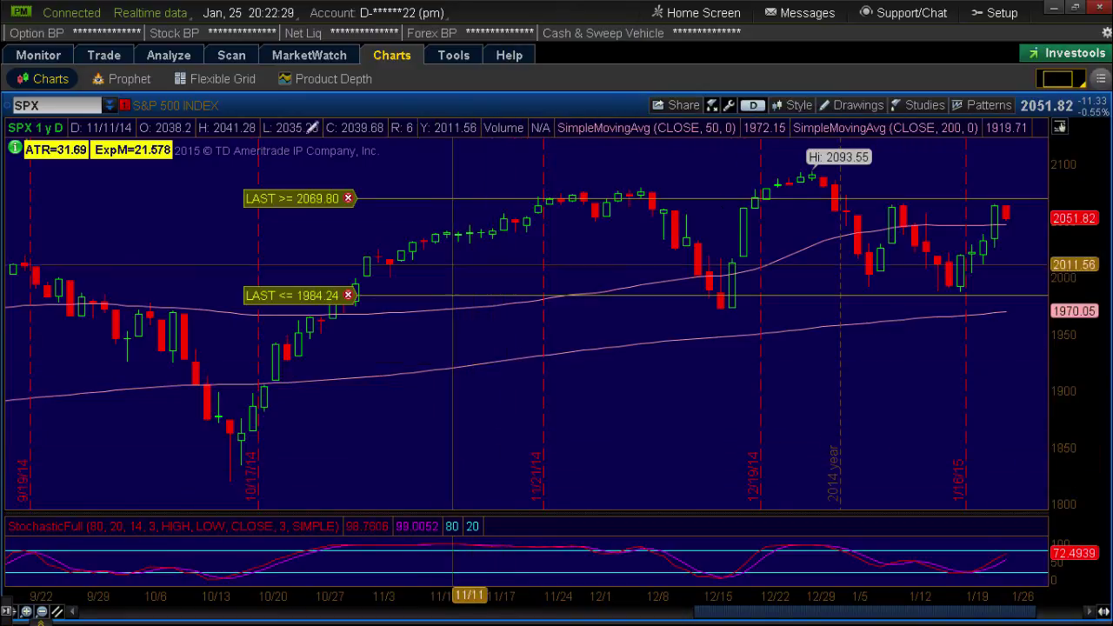
click(309, 55)
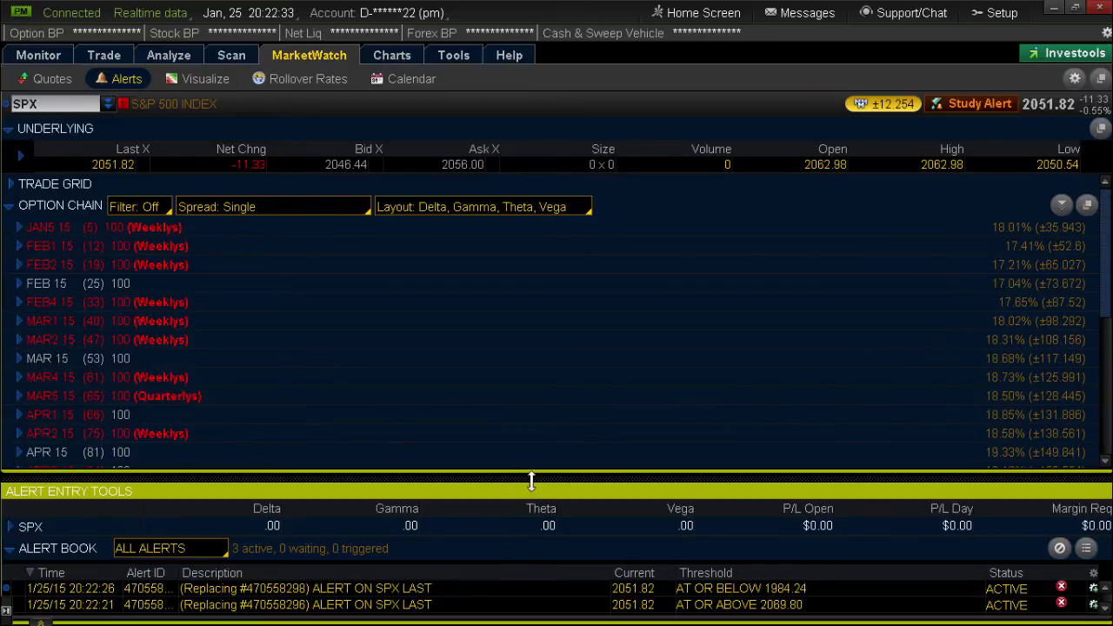
- Enlarge the Alert Book and save the thinkLog note 'new high new' on the 1984.24 alert
drag(527, 474, 532, 397)
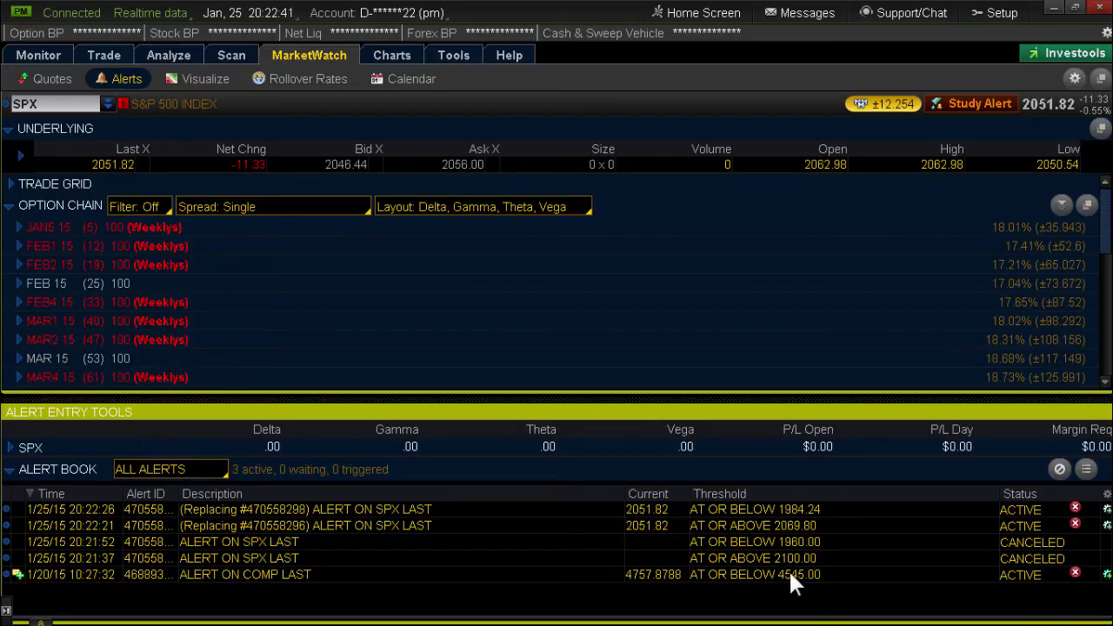
right_click(736, 504)
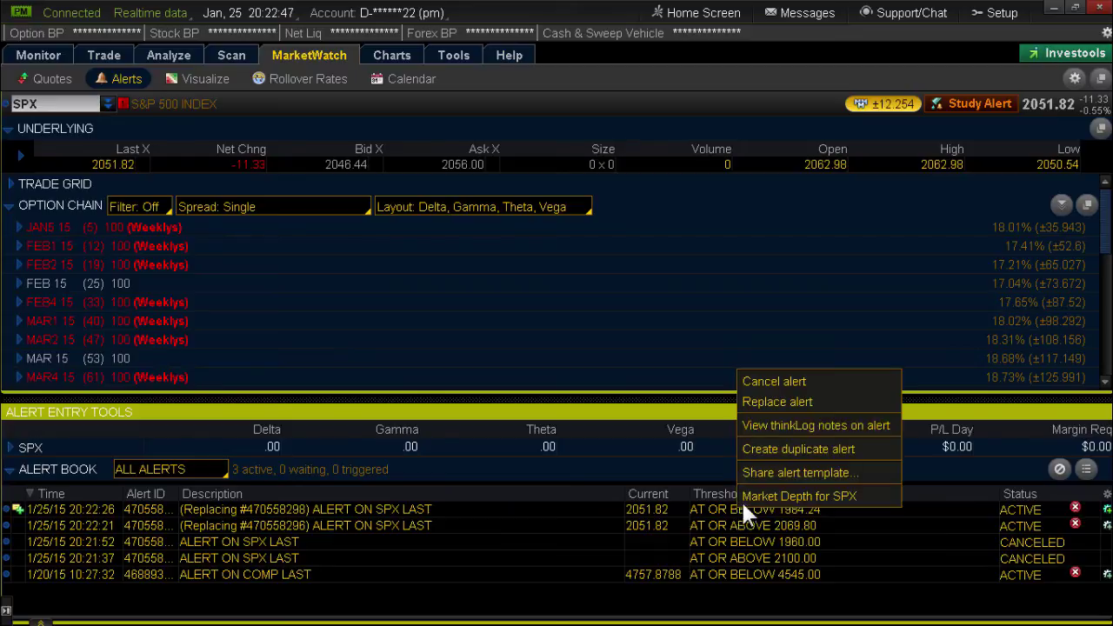
click(788, 426)
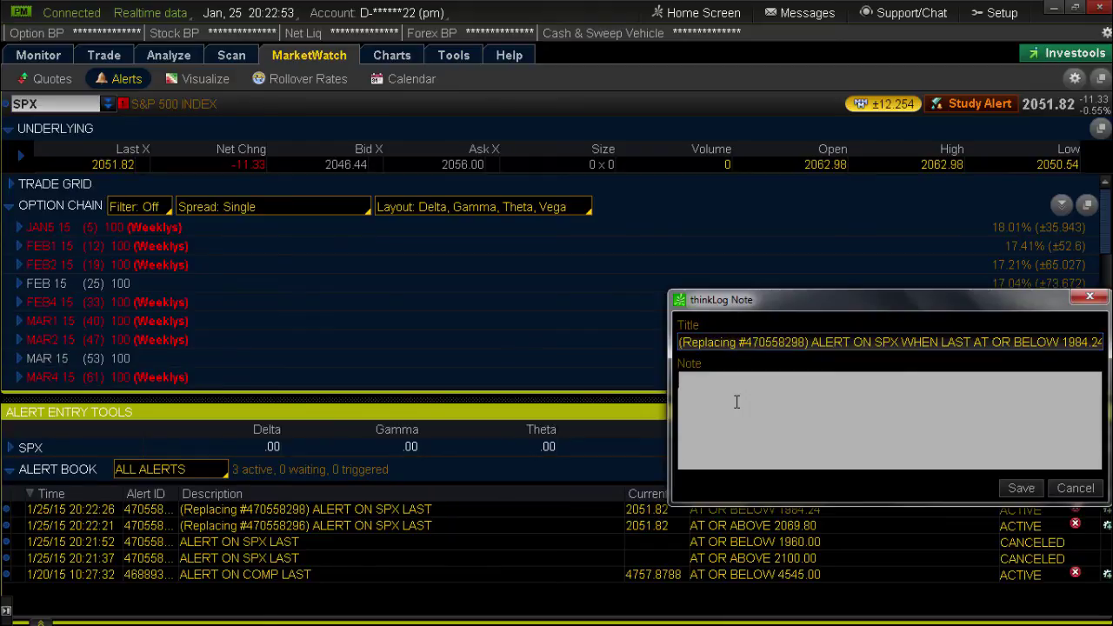
text(new high new)
click(1023, 482)
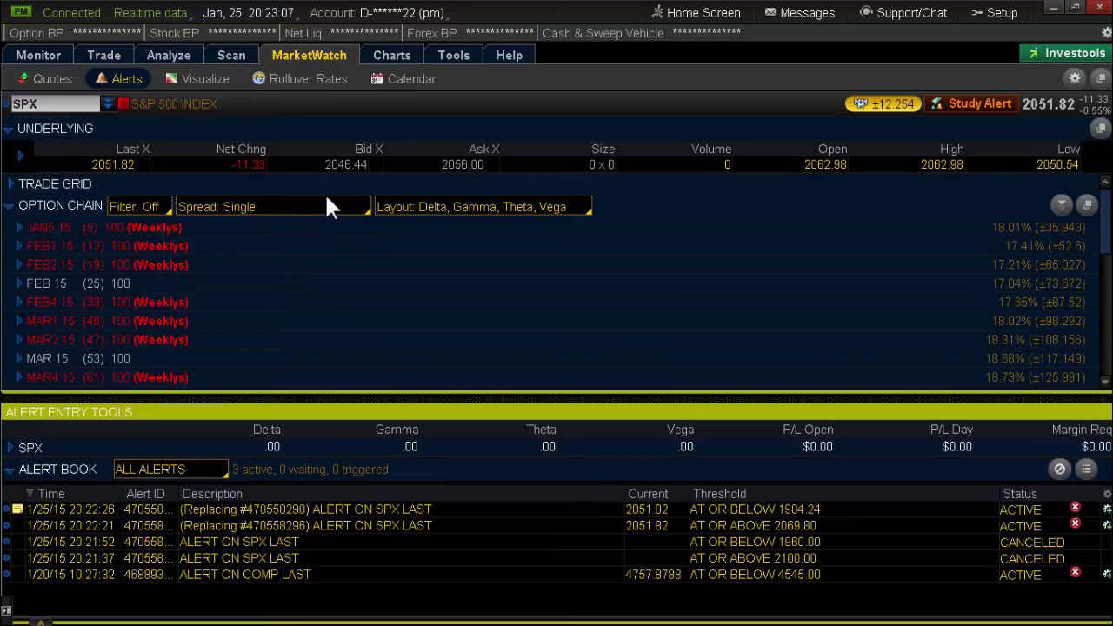
- Enter a notification e-mail address in Application Settings, then return to the SPX chart
click(975, 12)
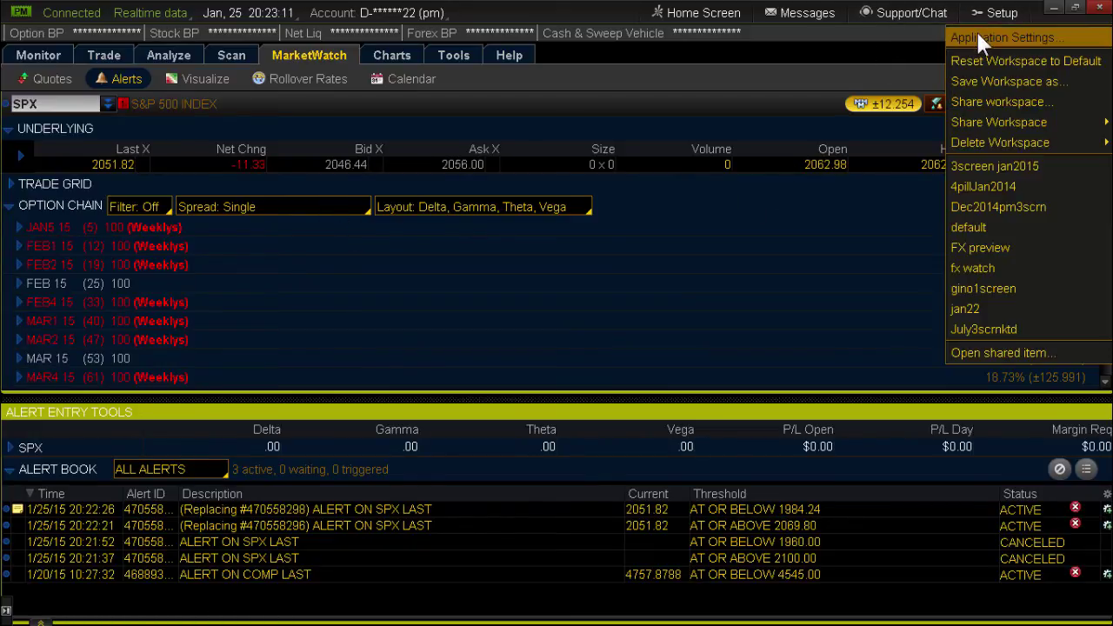
click(978, 38)
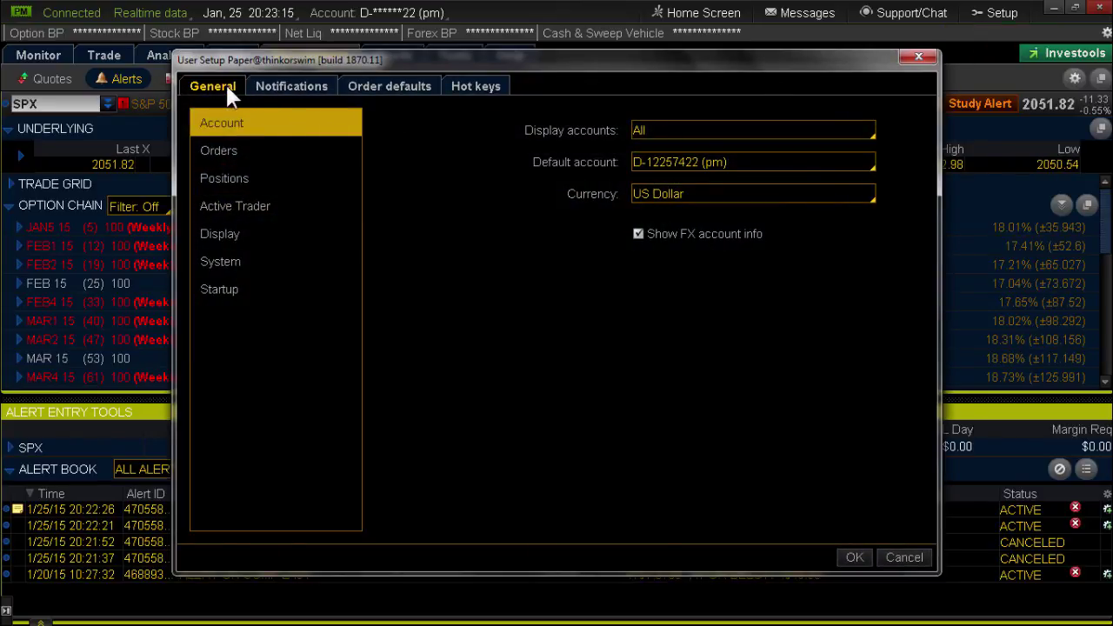
click(296, 87)
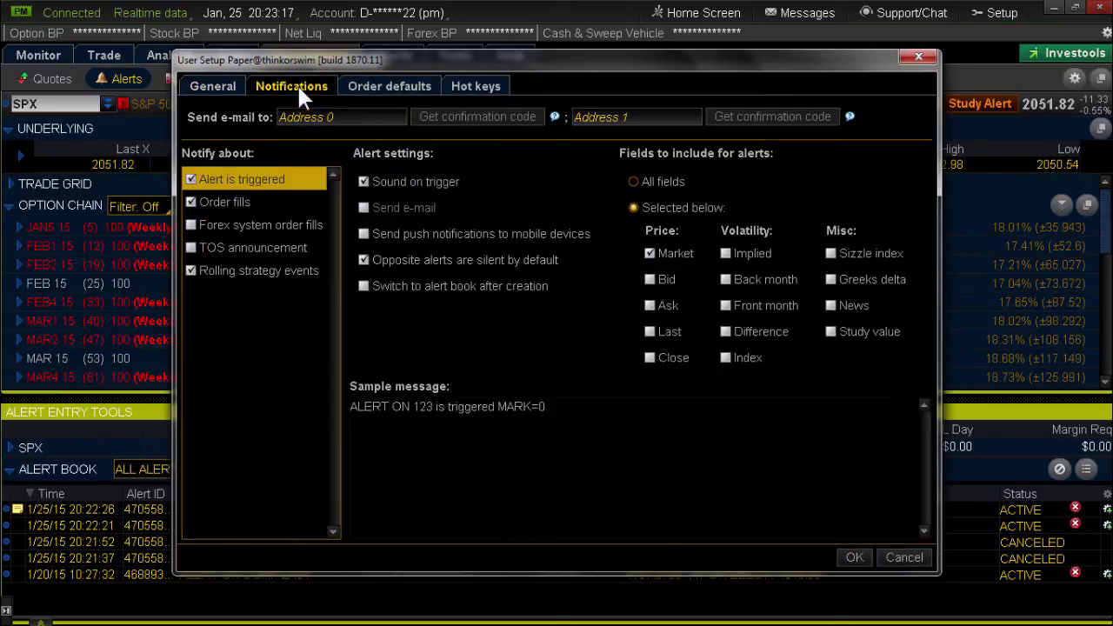
text(ginopo)
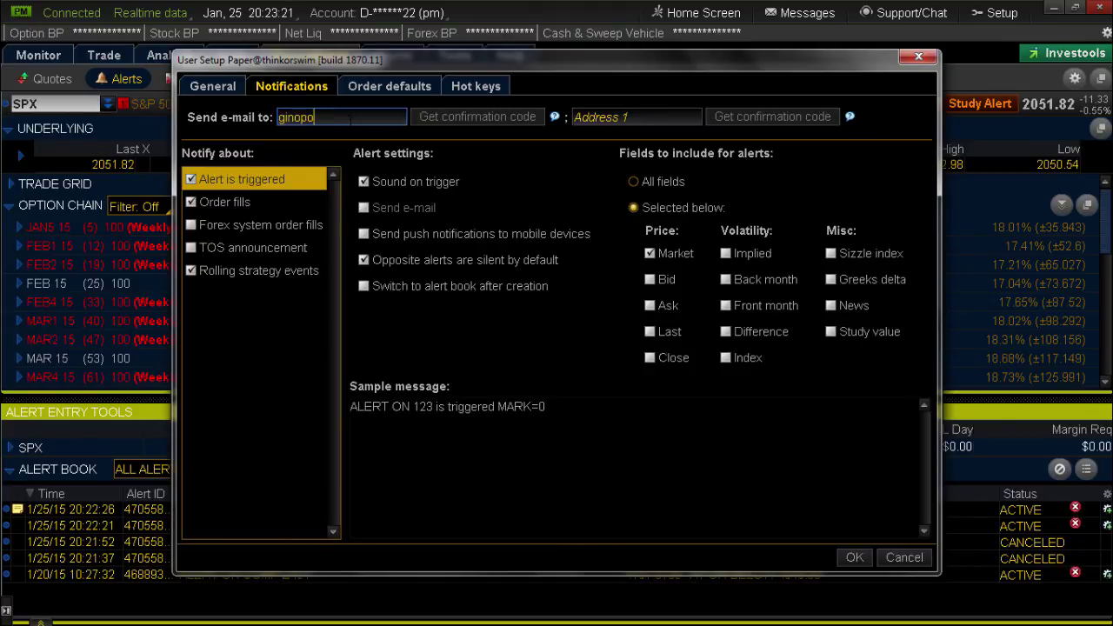
click(608, 120)
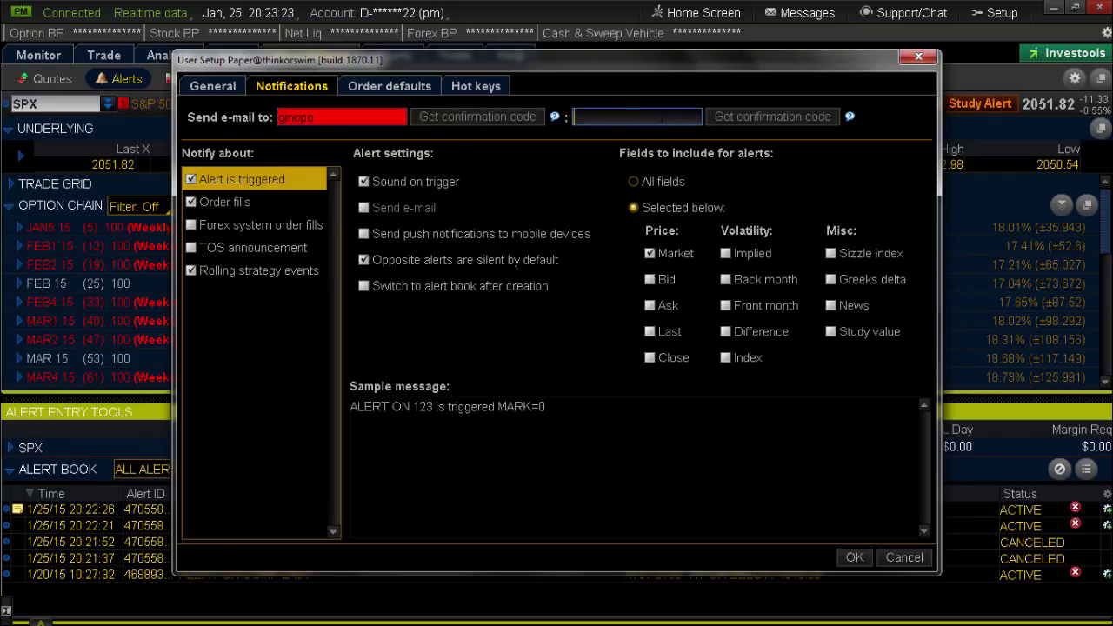
click(918, 58)
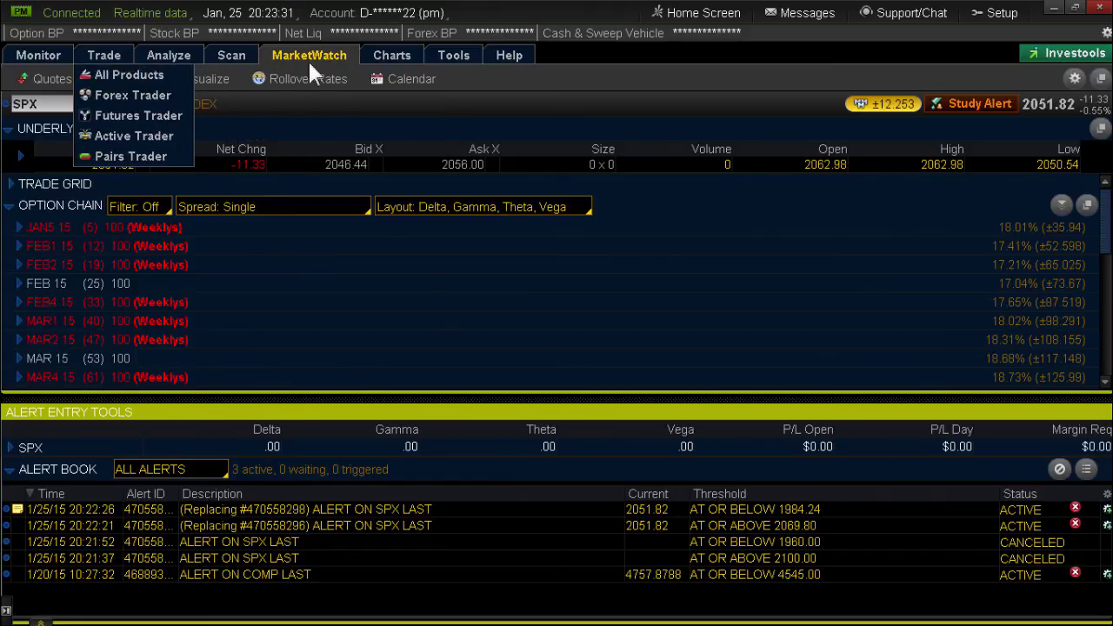
click(388, 72)
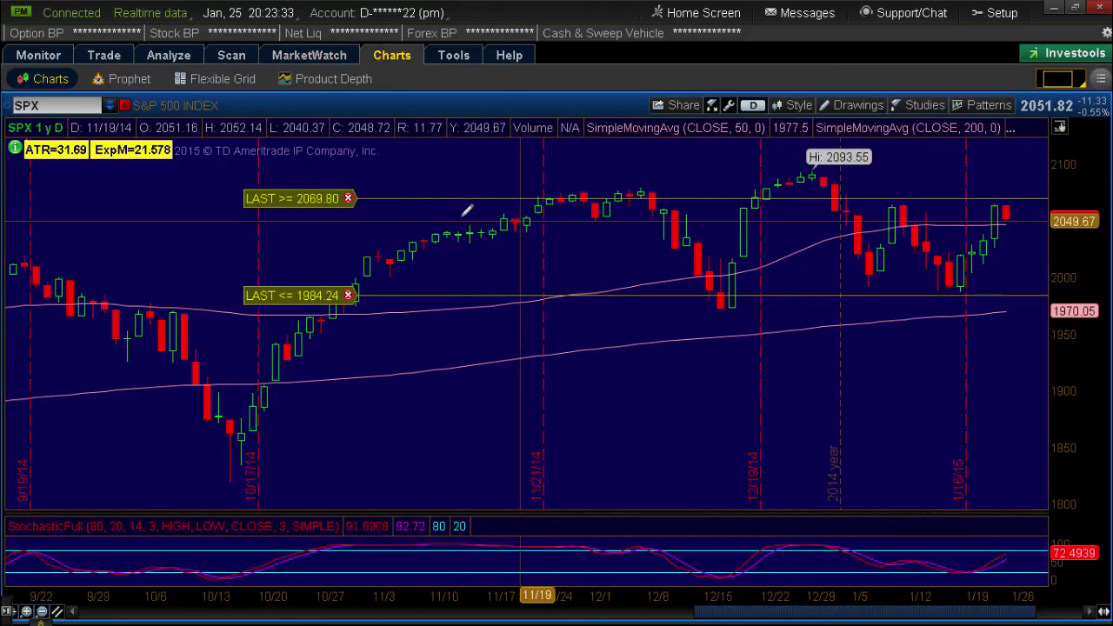